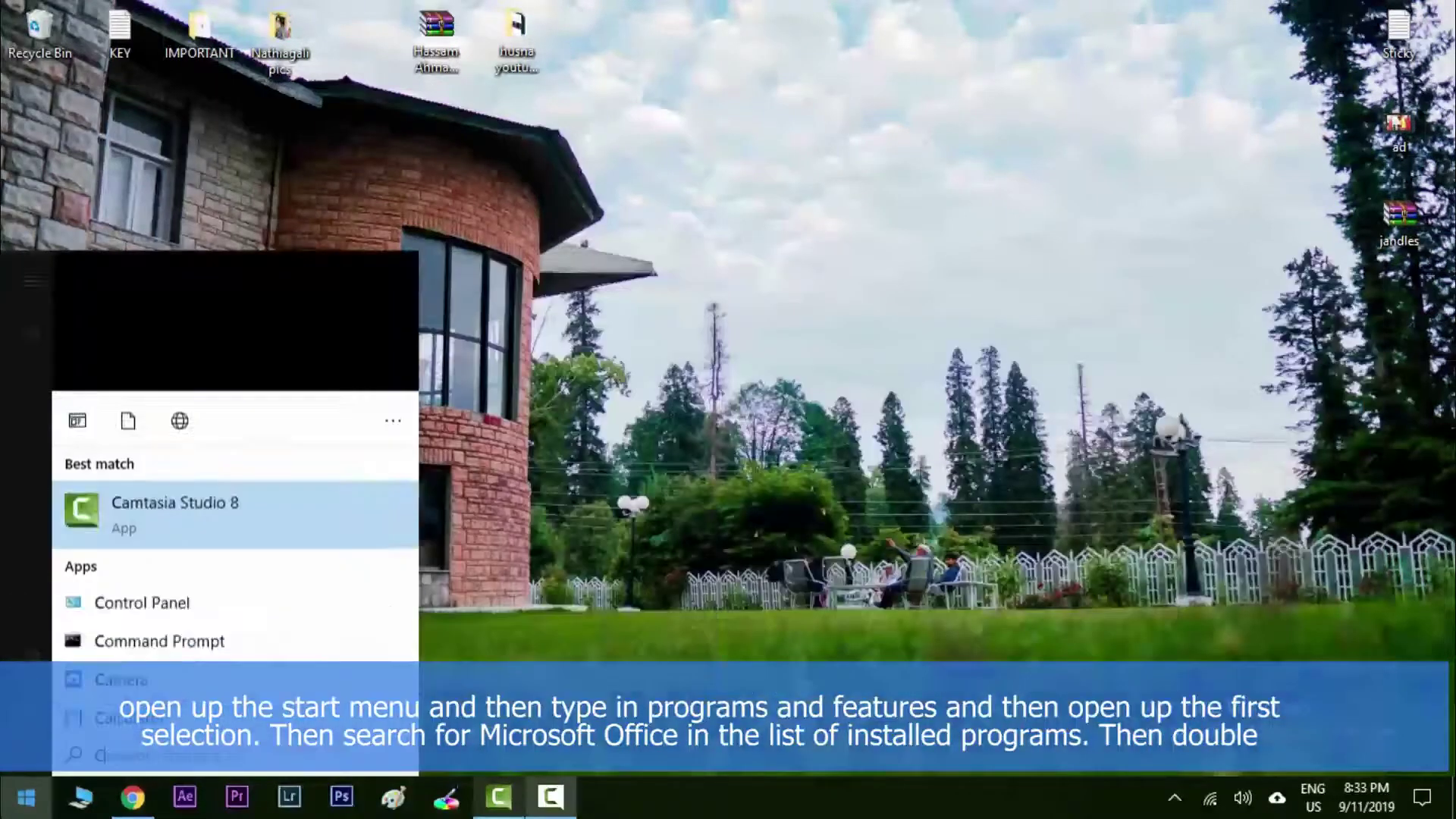
- Launch Control Panel from the Start menu search results
{"action": "left_click", "coordinate": [159, 370]}
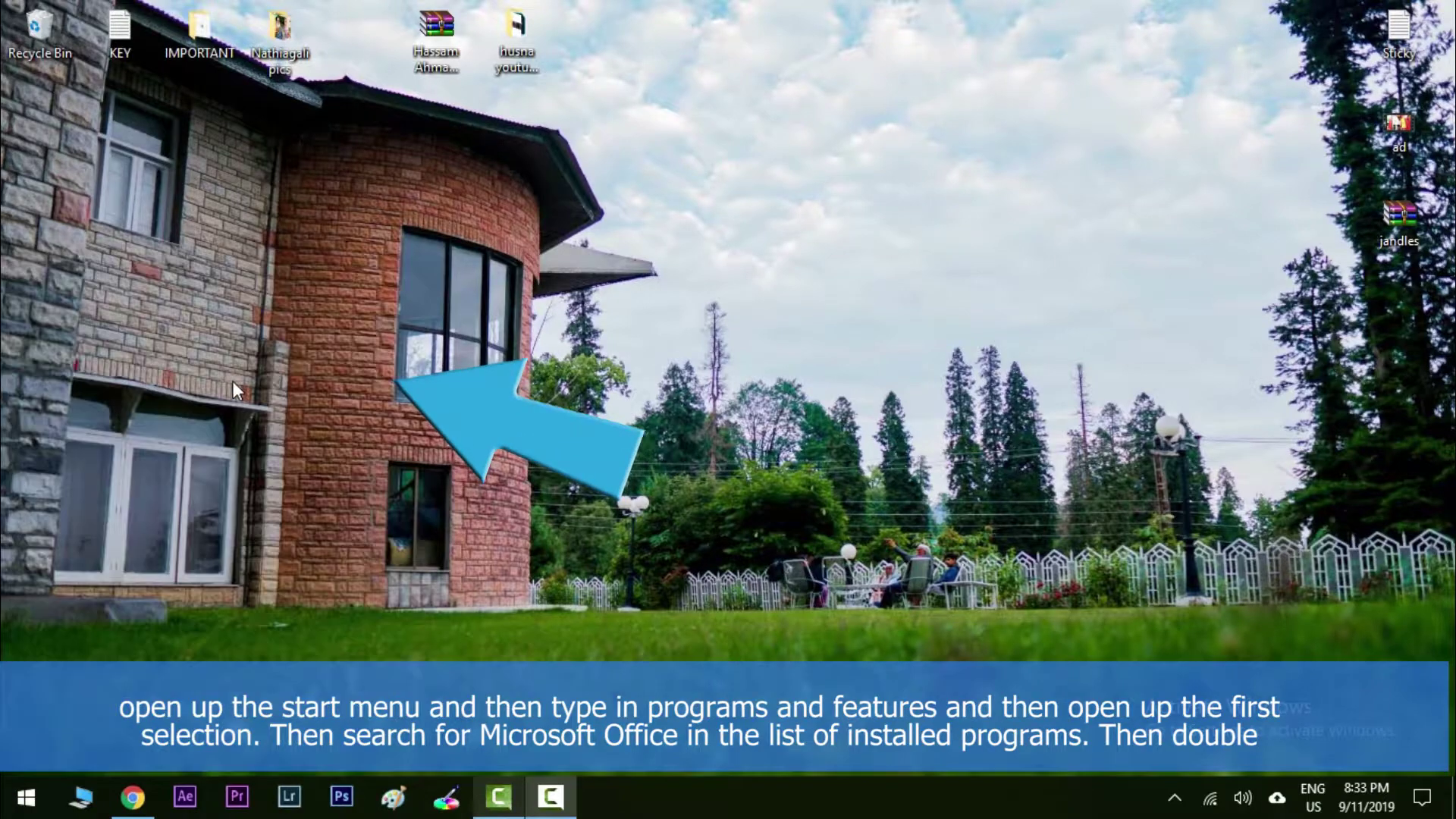
- Search installed programs for 'OFF' and select Microsoft Office Professional Plus 2016
{"action": "left_click", "coordinate": [475, 405]}
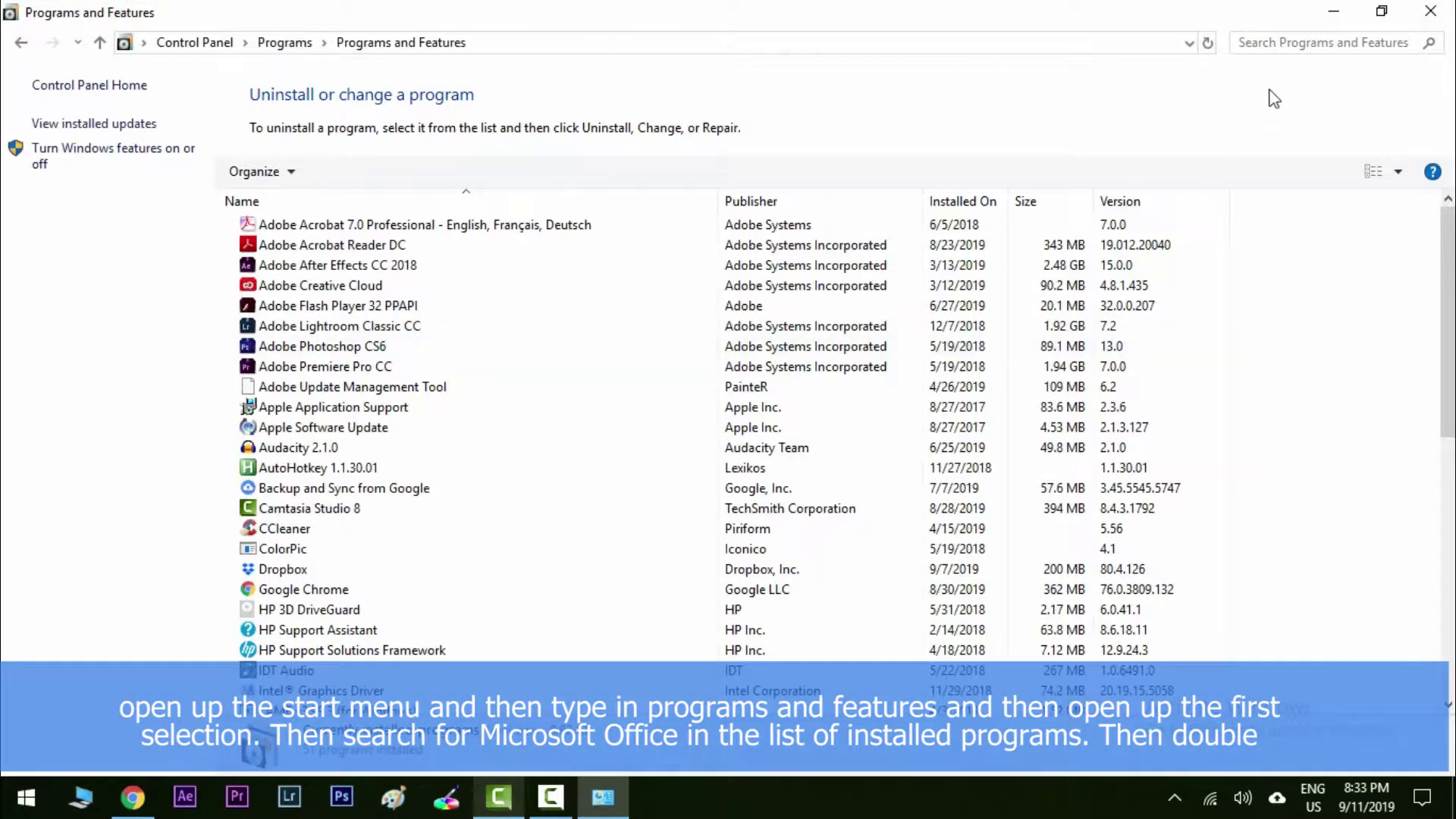
{"action": "left_click", "coordinate": [1320, 42]}
{"action": "type", "text": "OFF"}
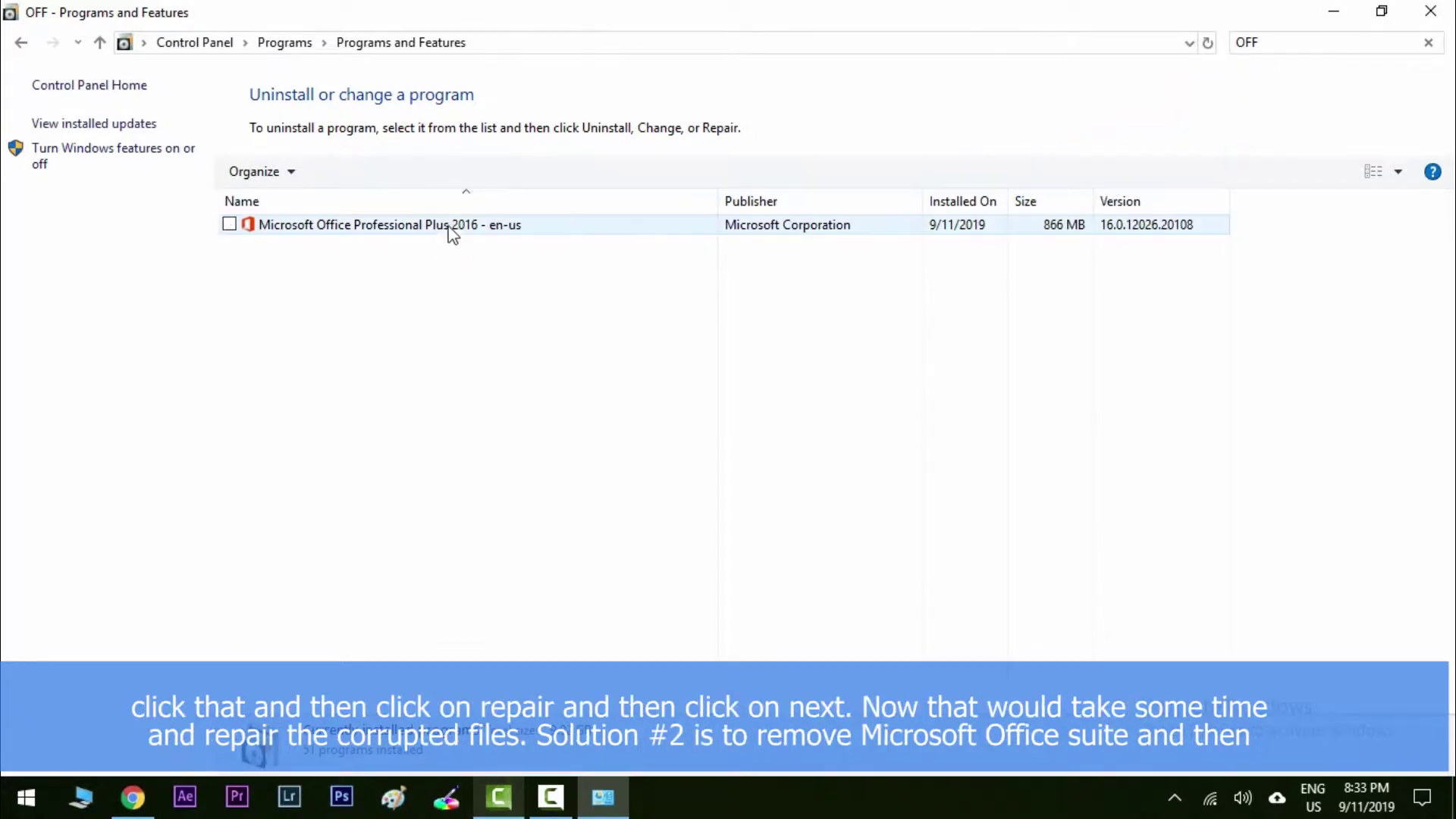
{"action": "left_click", "coordinate": [450, 225]}
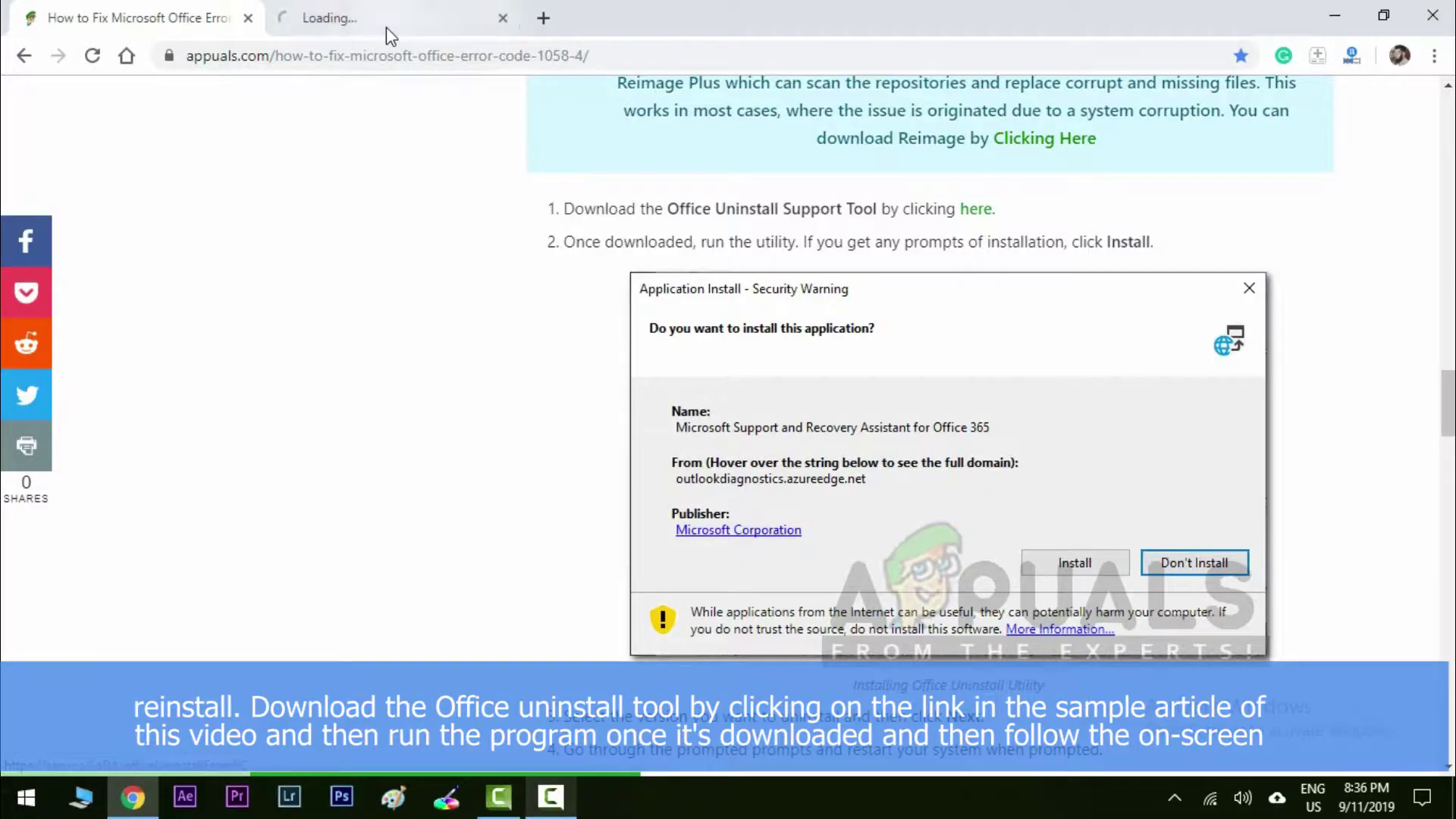
{"action": "scroll", "coordinate": [463, 356], "scroll_direction": "up", "scroll_amount": 1}
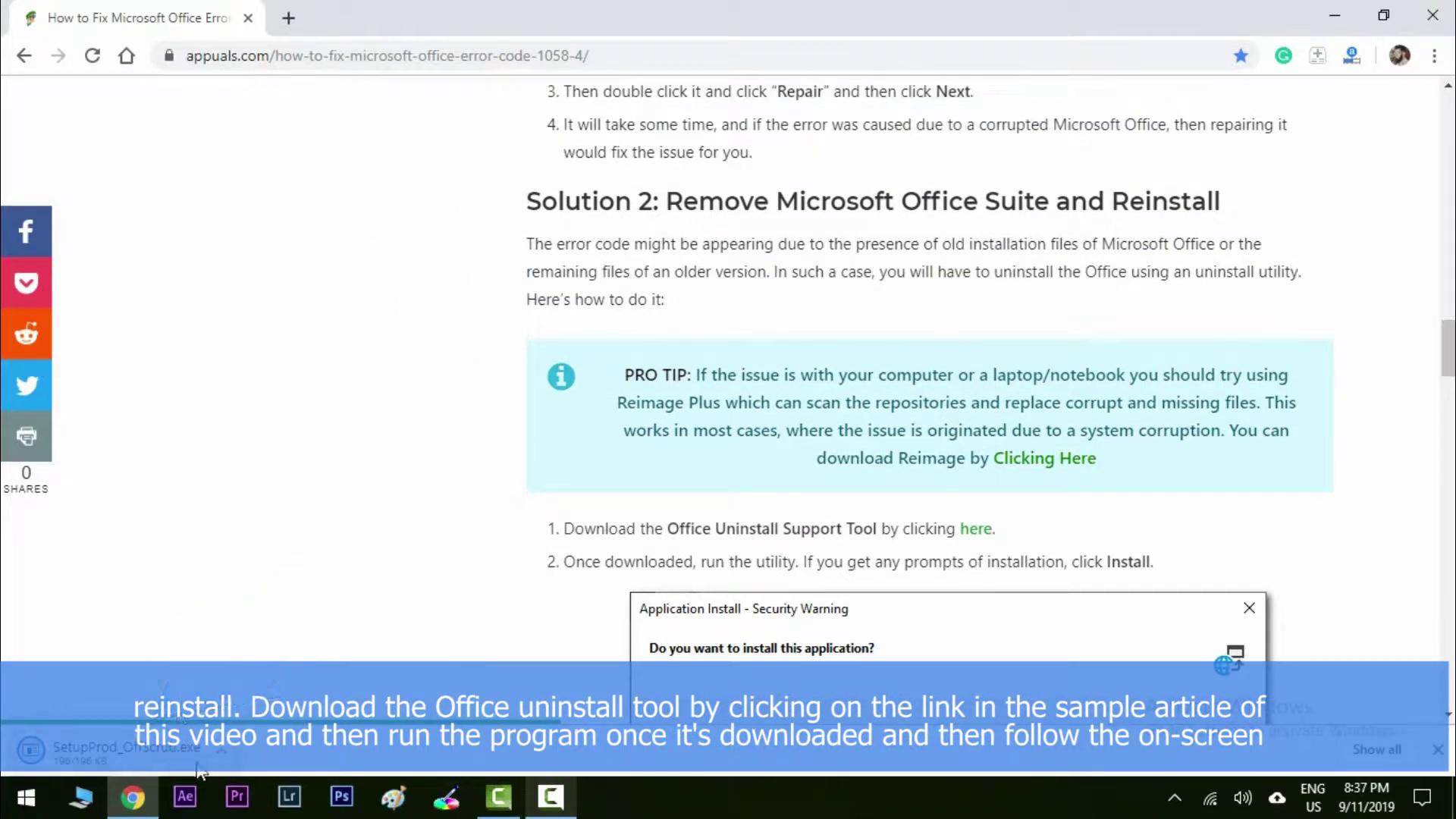
- Launch the downloaded SetupProd_OffScrub.exe uninstall tool, dismiss its launch notice, and restore Chrome
{"action": "left_click", "coordinate": [160, 753]}
{"action": "left_click", "coordinate": [796, 419]}
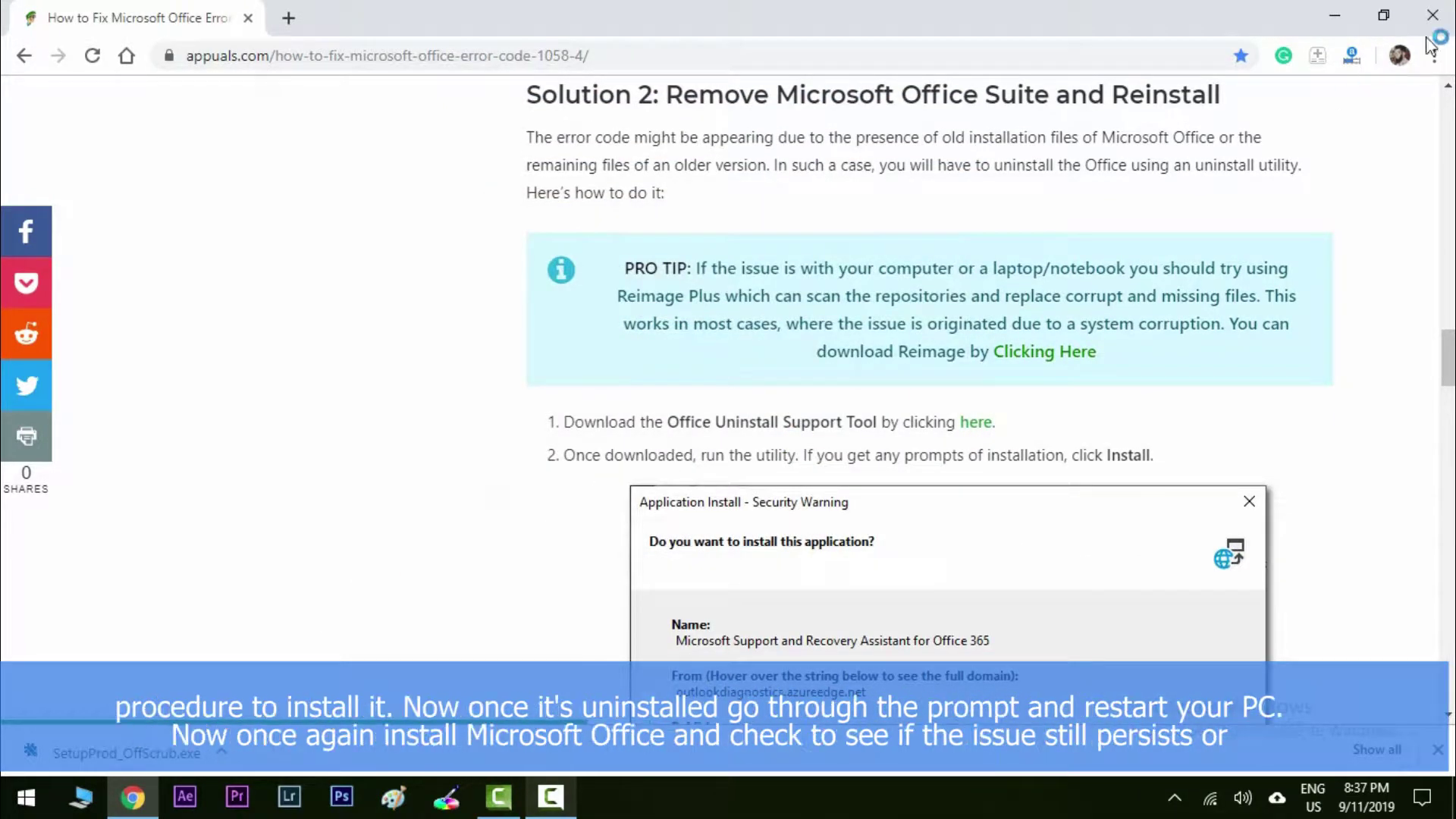
{"action": "left_click", "coordinate": [1345, 11]}
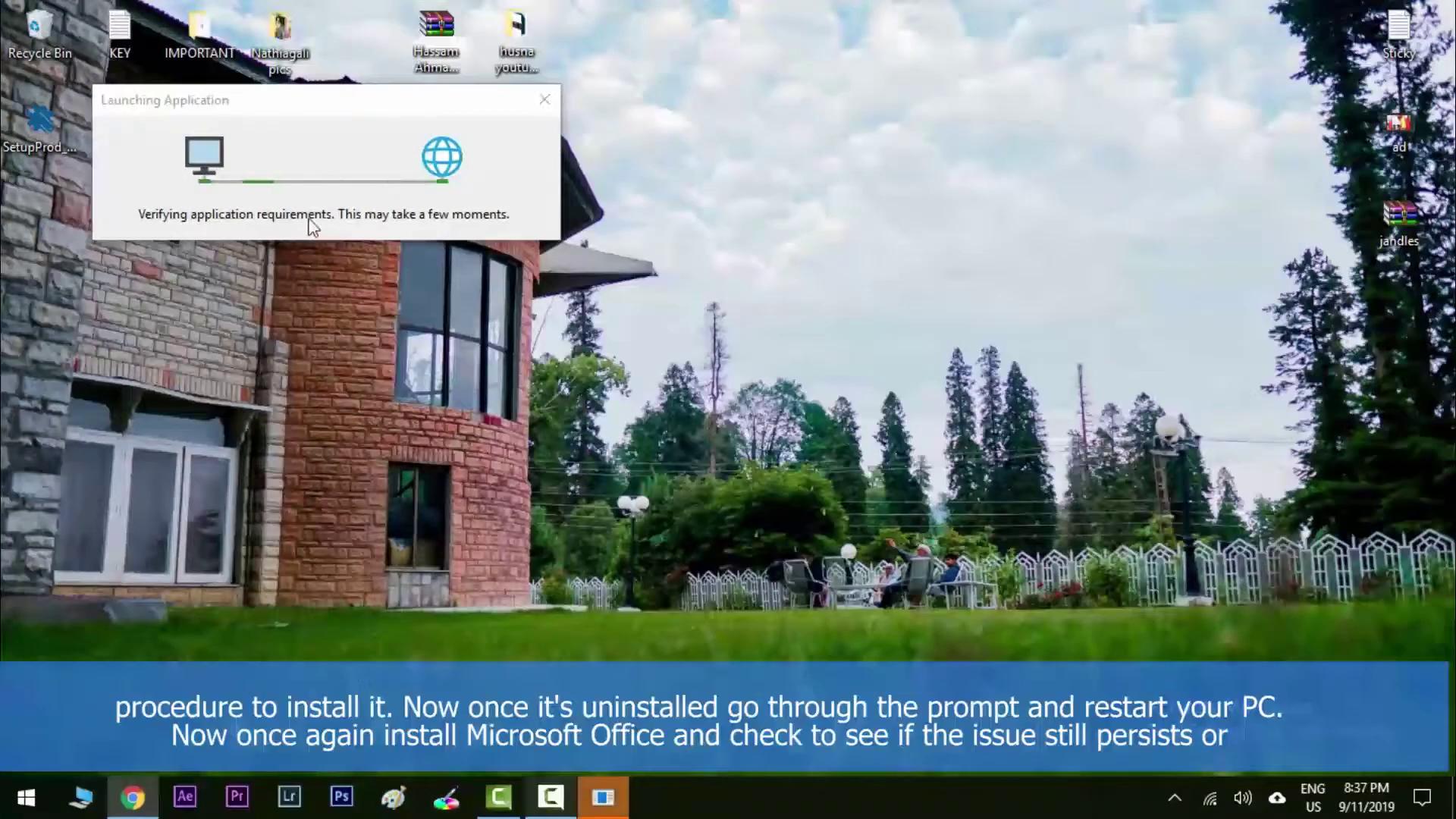
{"action": "left_click_drag", "start_coordinate": [402, 100], "coordinate": [717, 100]}
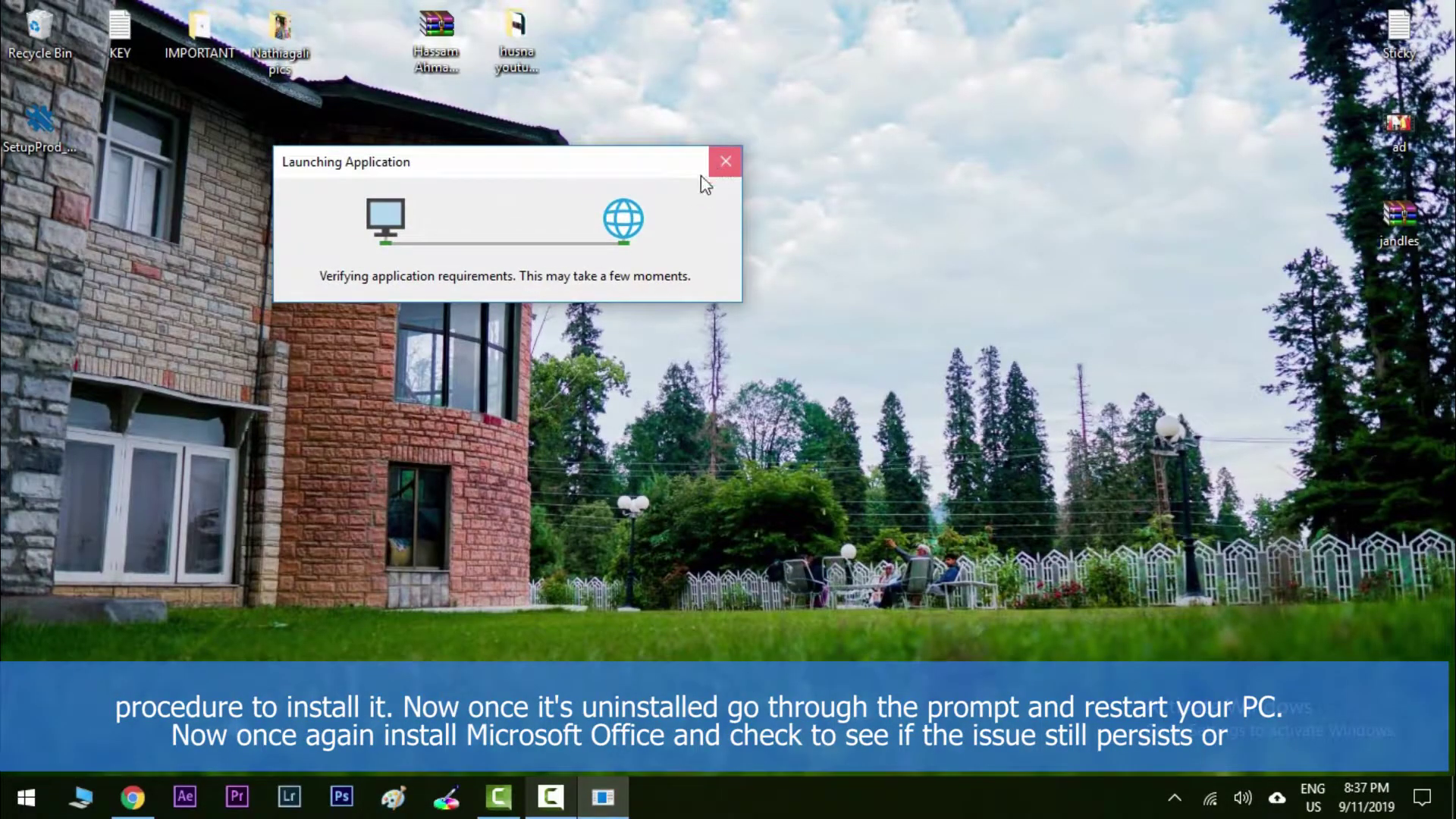
{"action": "left_click", "coordinate": [718, 166]}
{"action": "left_click", "coordinate": [132, 796]}
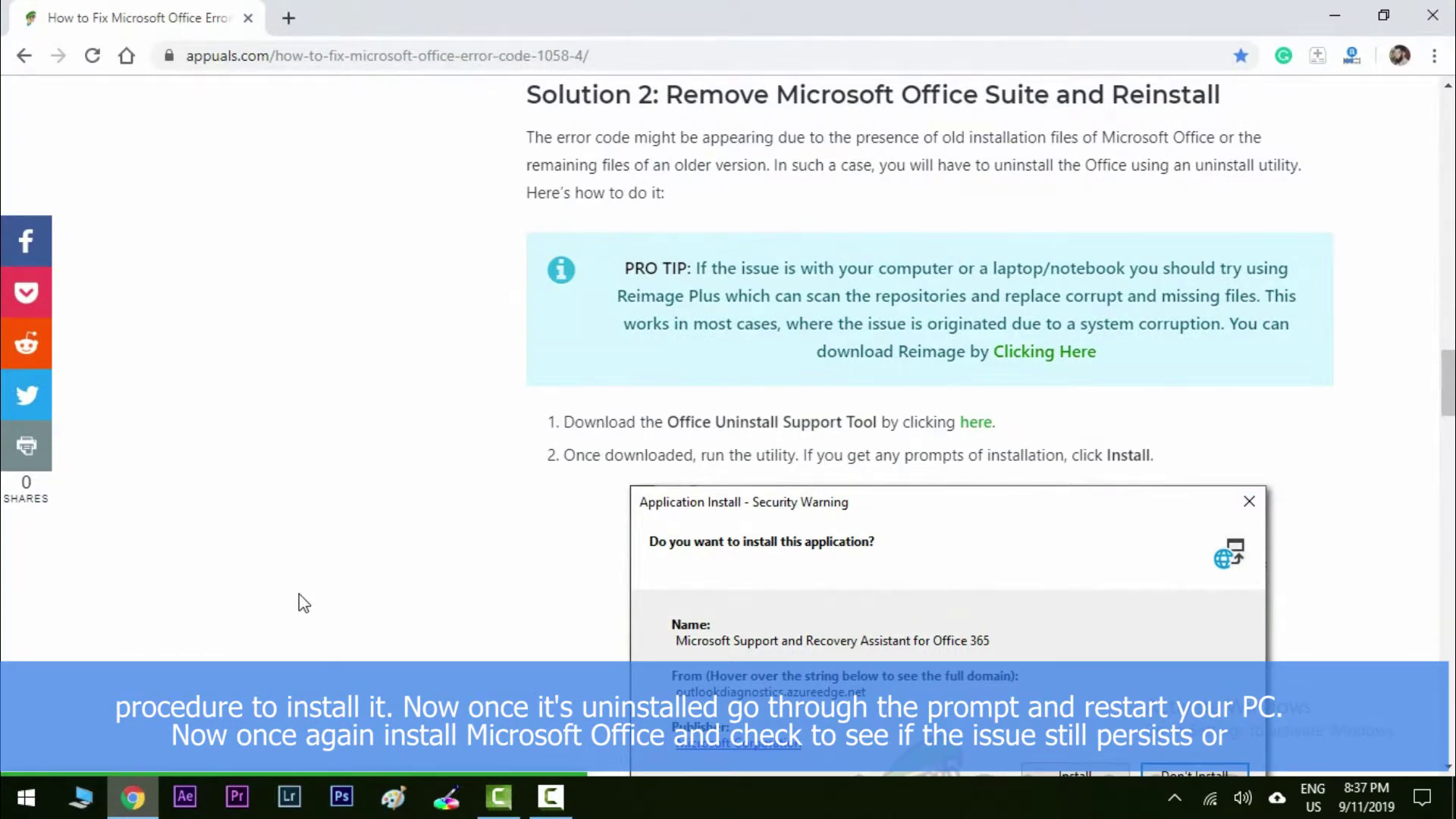
{"action": "scroll", "coordinate": [344, 570], "scroll_direction": "up", "scroll_amount": 2}
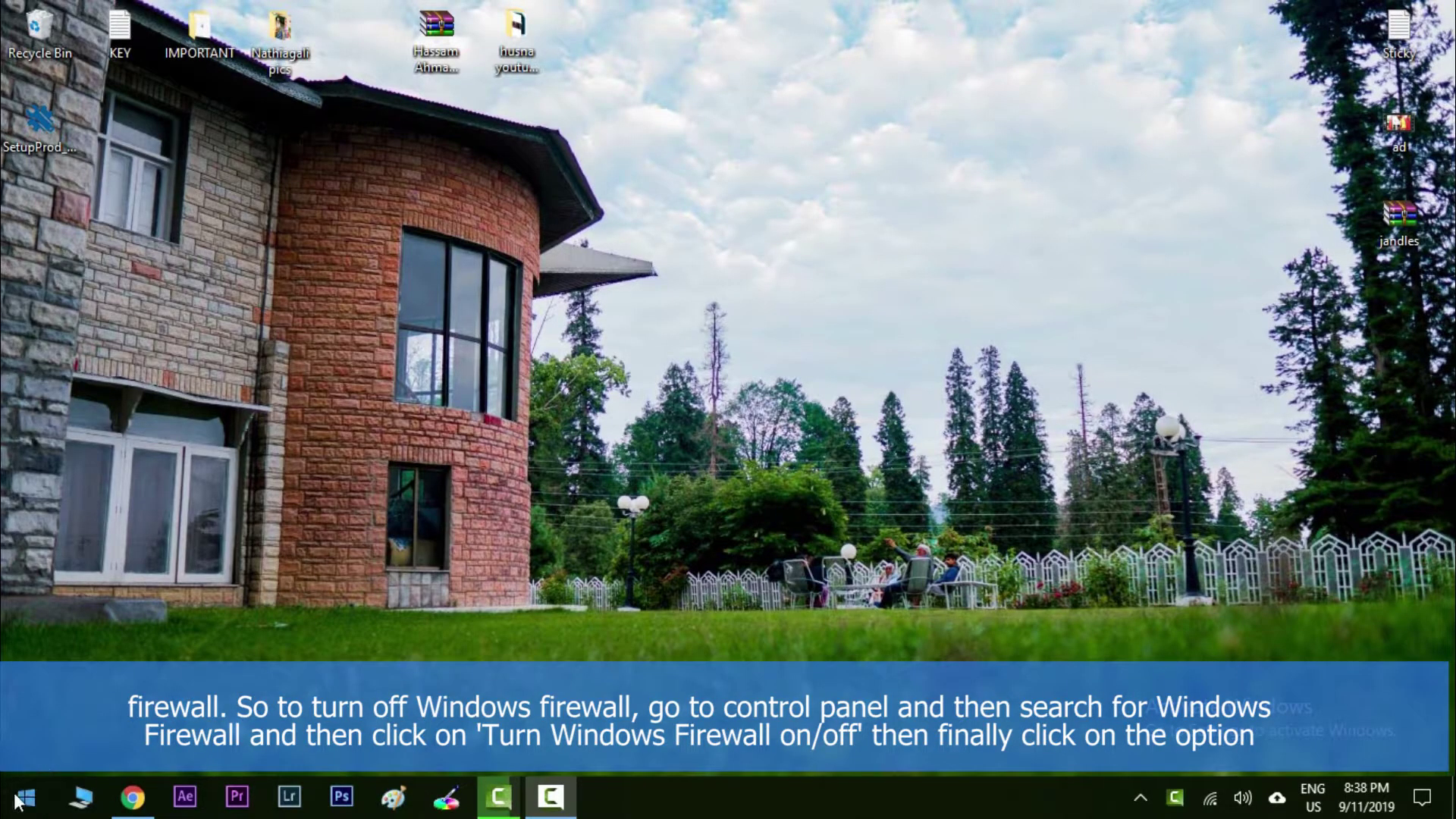
- Open Windows Defender Firewall settings and turn it off for public and private networks
{"action": "left_click", "coordinate": [21, 796]}
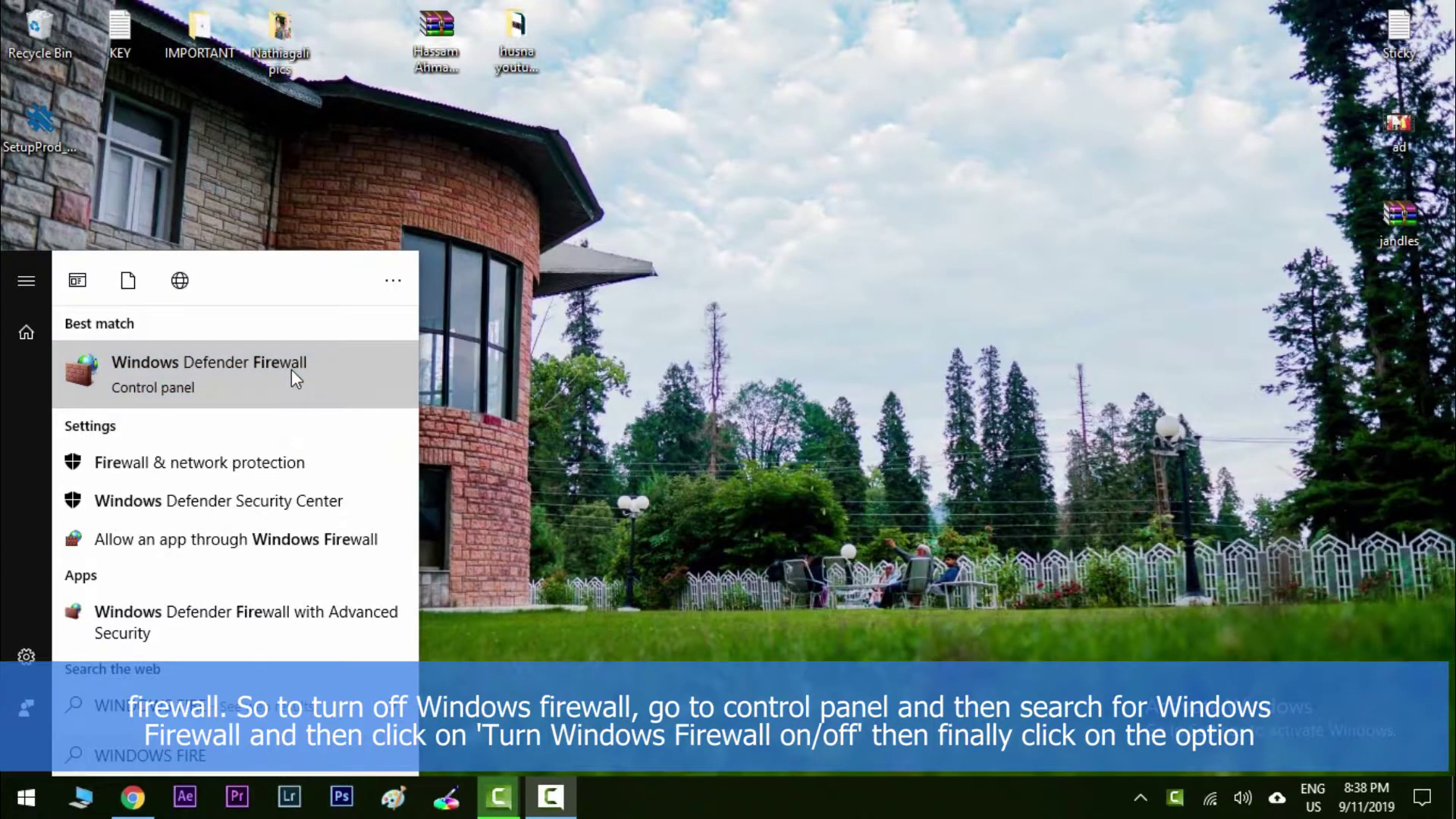
{"action": "left_click", "coordinate": [292, 370]}
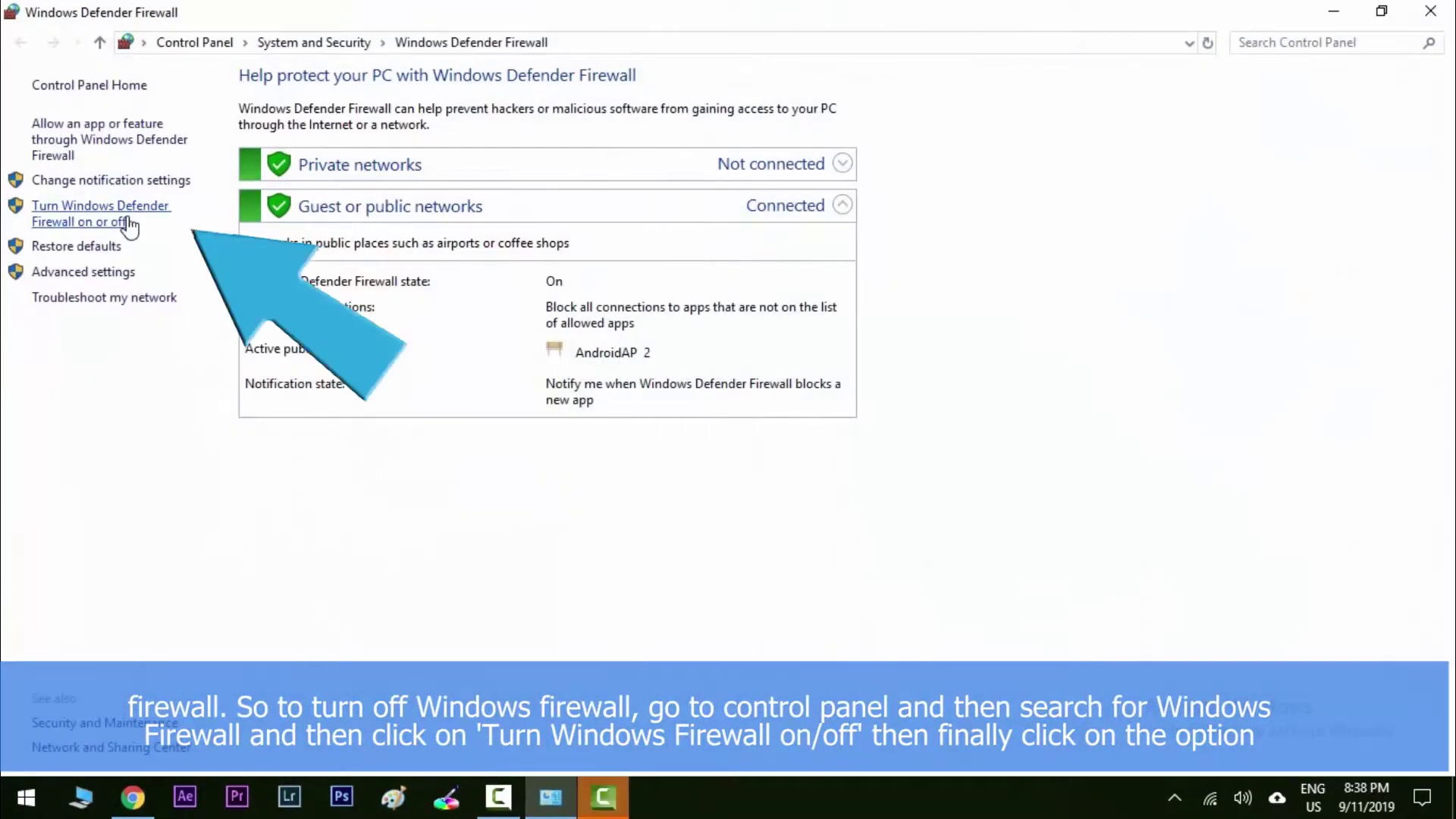
{"action": "left_click", "coordinate": [129, 224]}
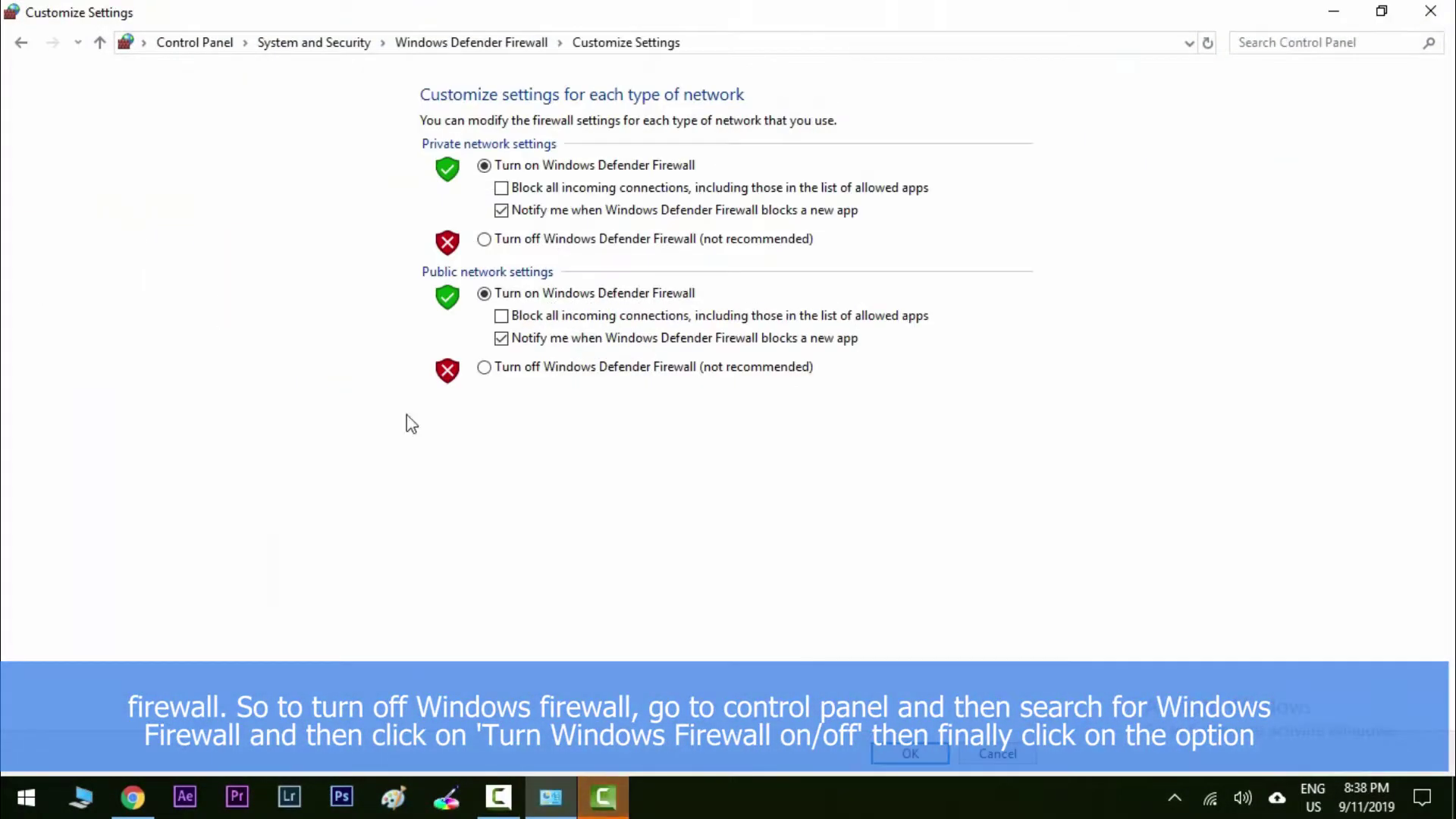
{"action": "left_click", "coordinate": [484, 367]}
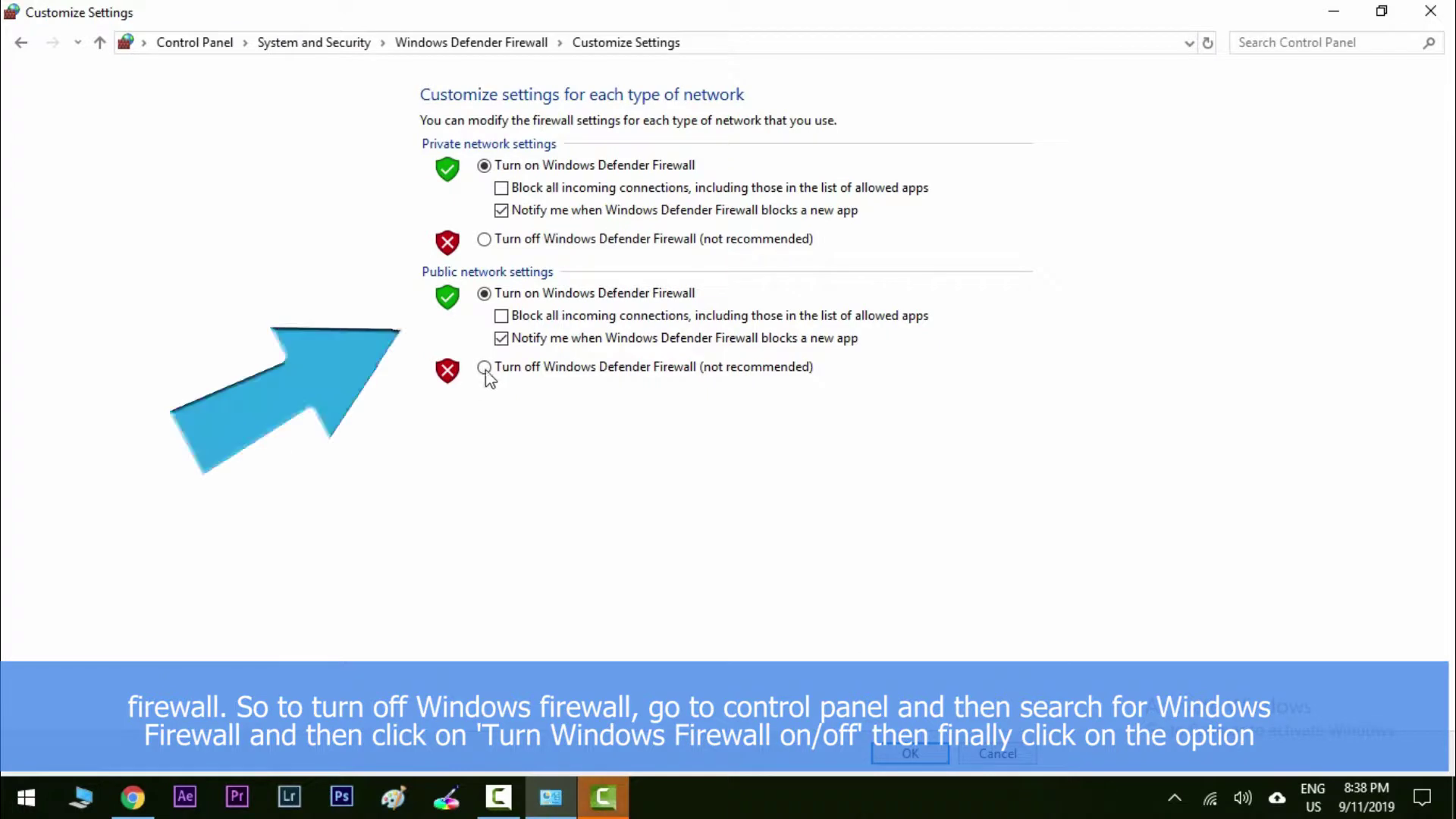
{"action": "left_click", "coordinate": [485, 240]}
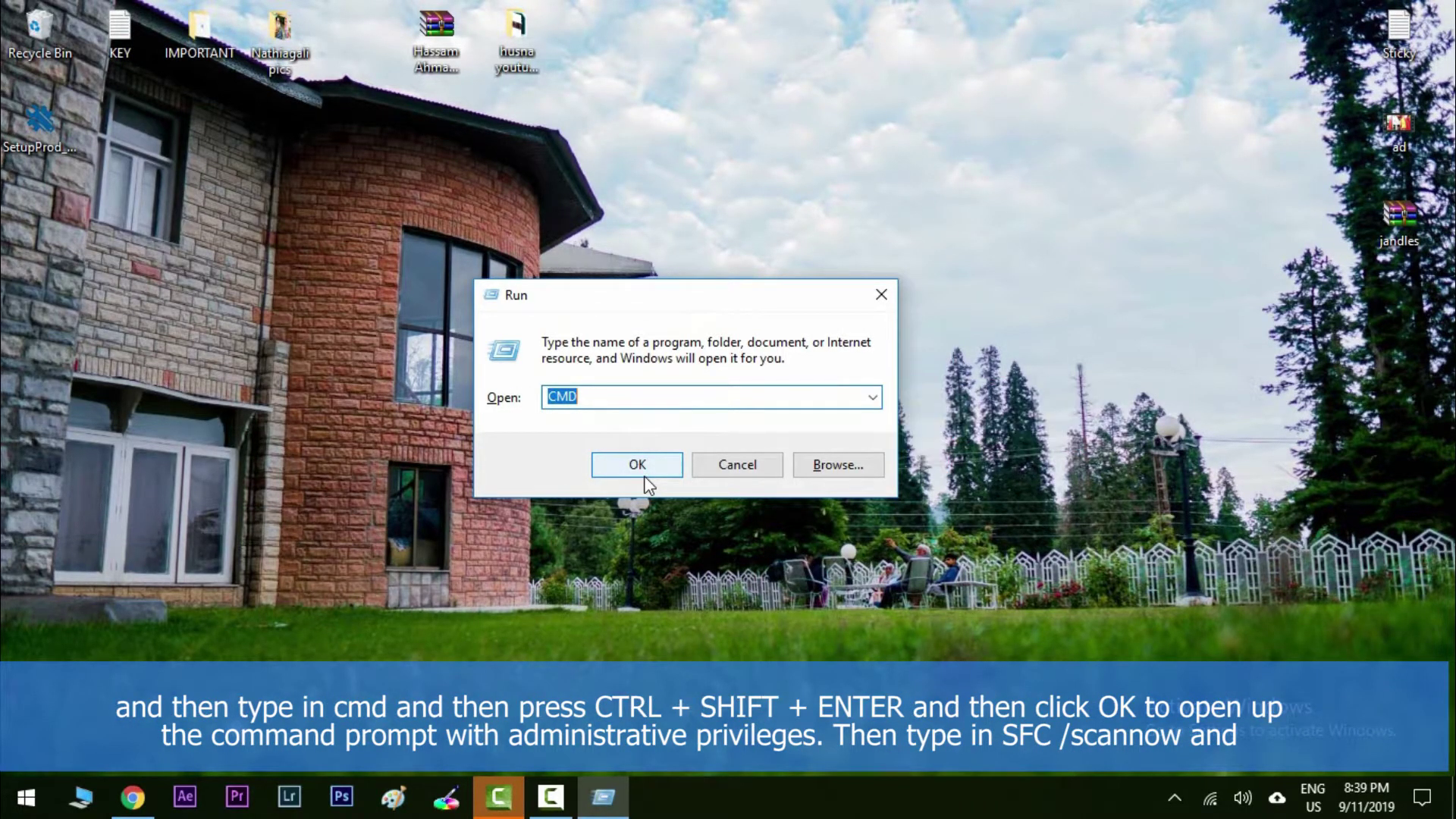
- Run cmd from the Run dialog as administrator with Ctrl+Shift+Enter
{"action": "key", "text": "ctrl+shift+Return"}
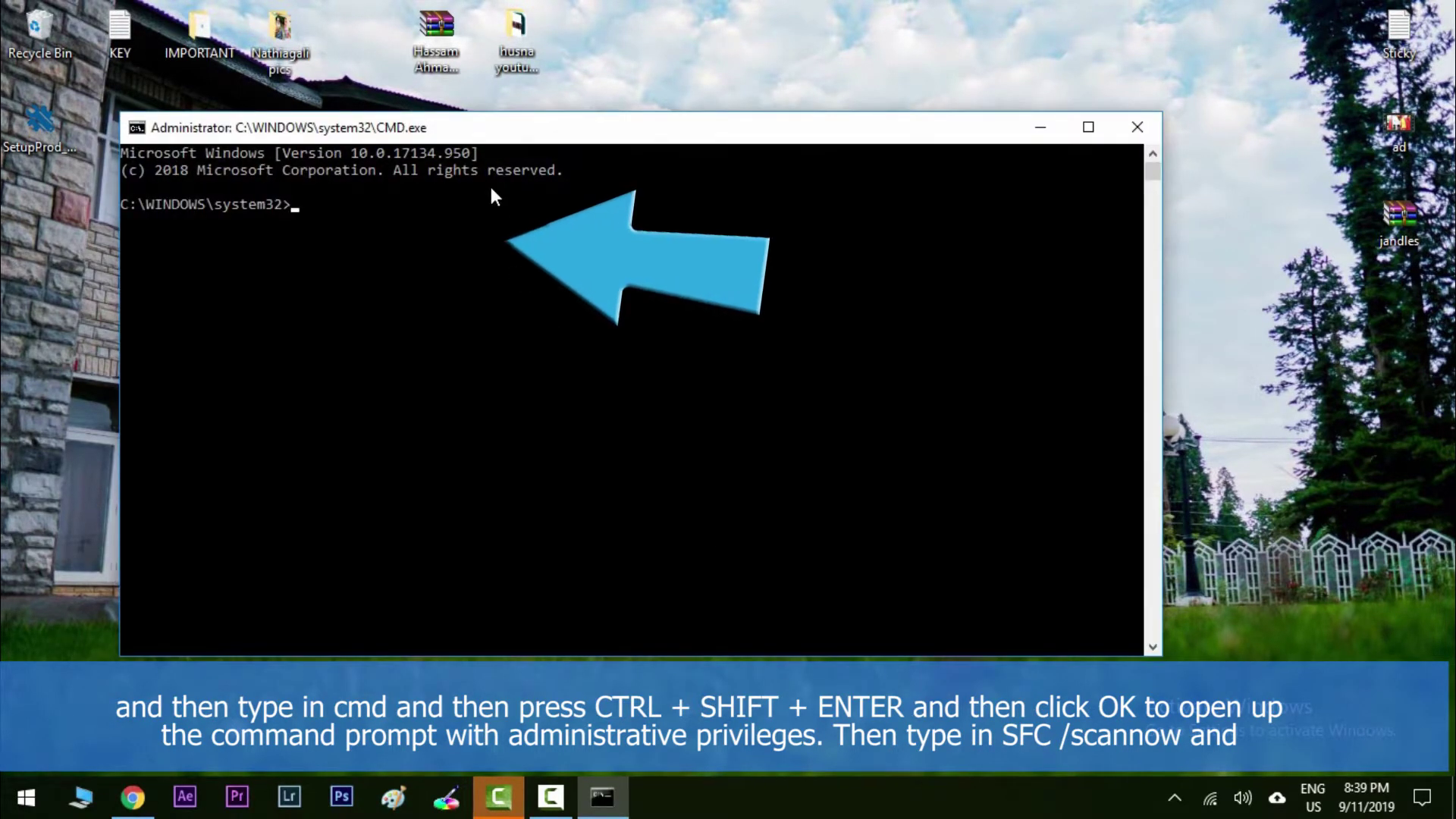
{"action": "type", "text": "sfc /scannow"}
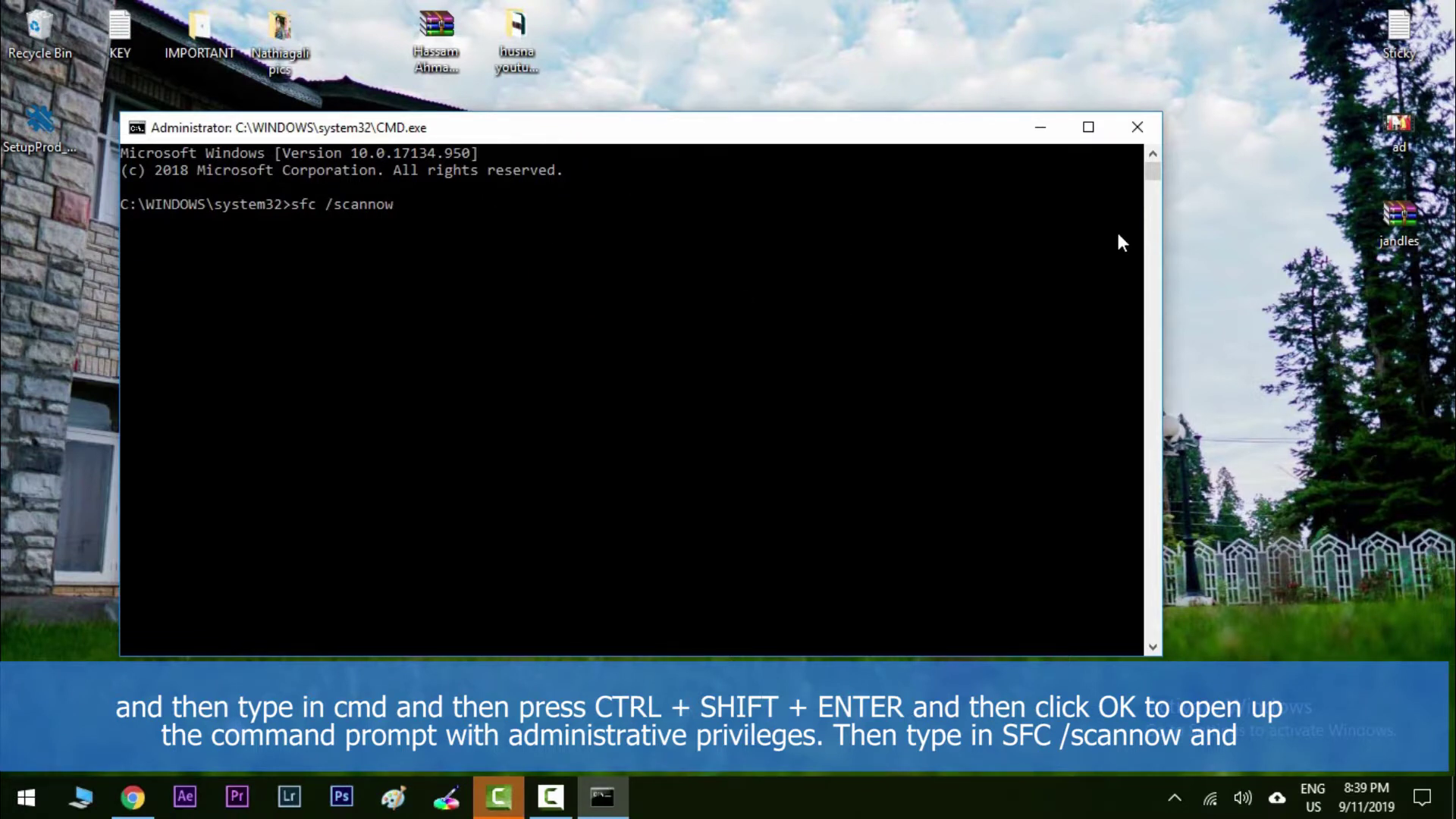